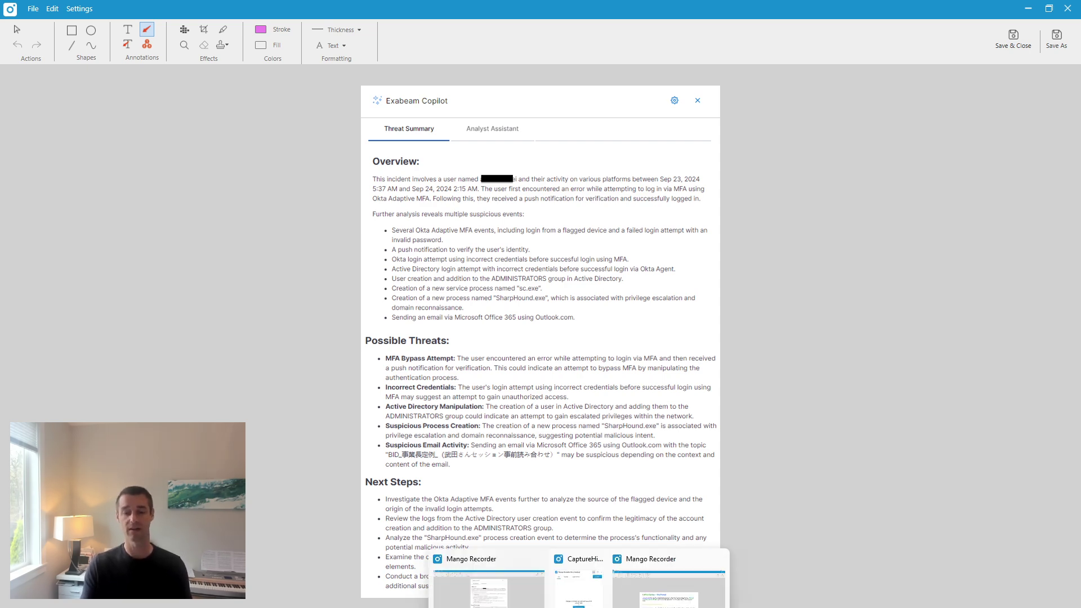
Switch to the other Mango Recorder window from the taskbar to show the CoPilot Design – The Prompt image
left_click(680, 603)
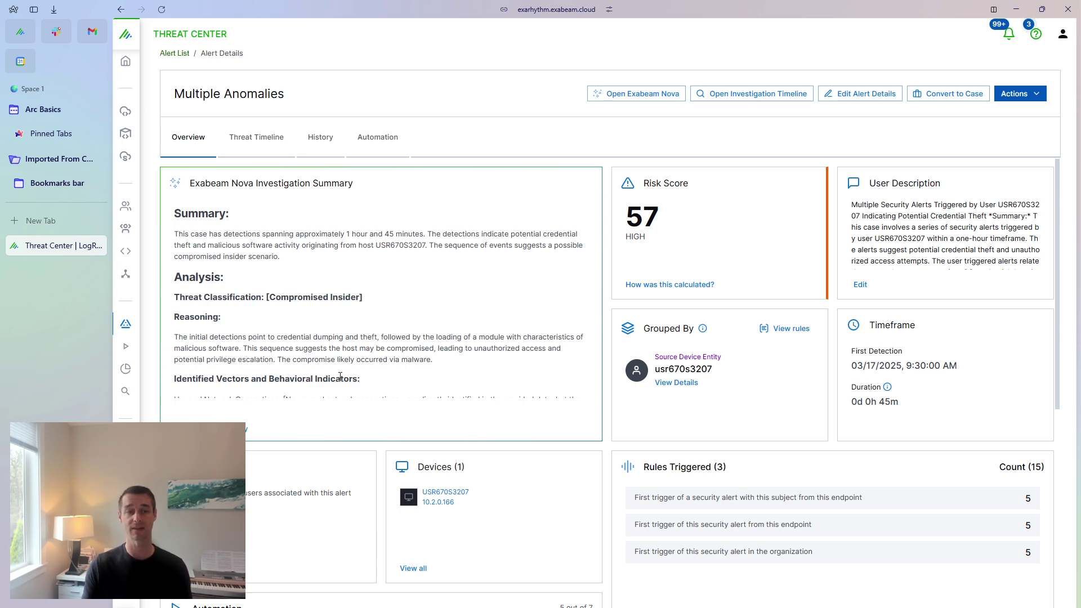
mouse_move(199, 263)
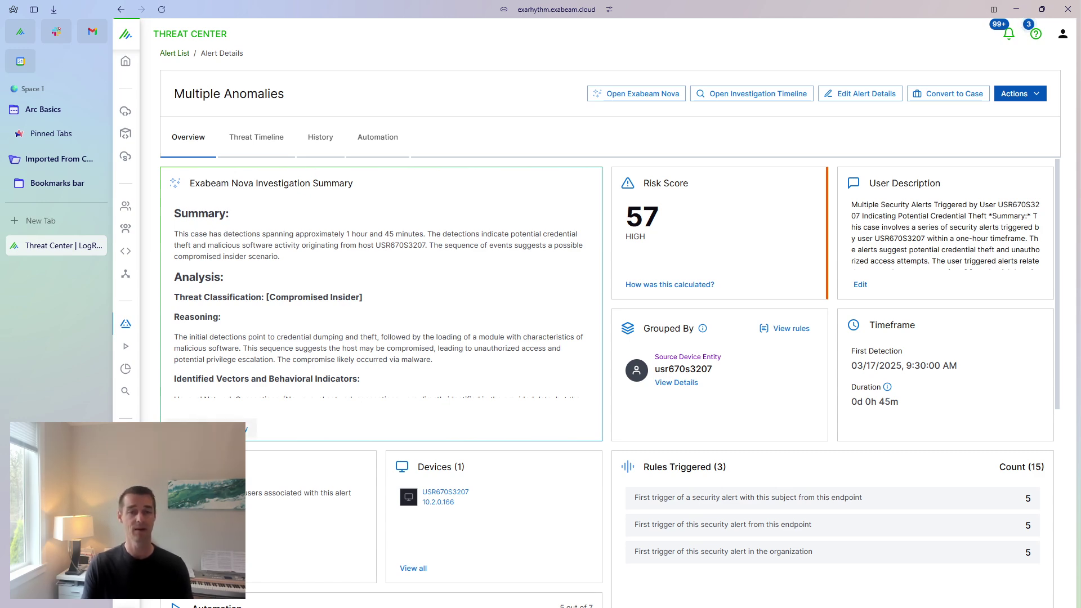
Expand the Multiple Anomalies alert's Nova Investigation Summary card into the full side panel
left_click(231, 429)
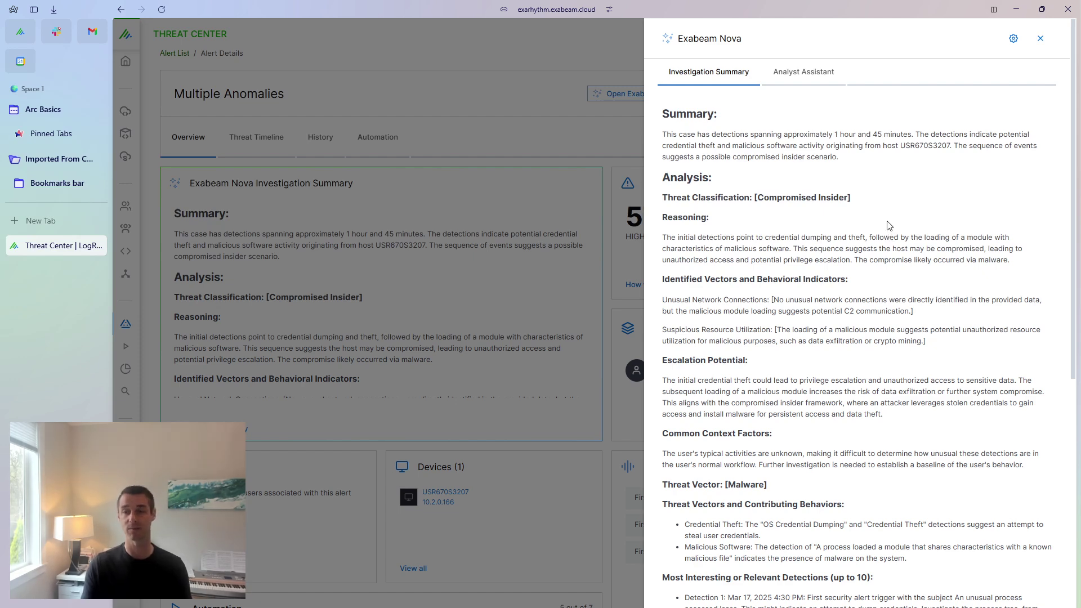
left_click_drag(855, 161, 662, 134)
left_click(800, 159)
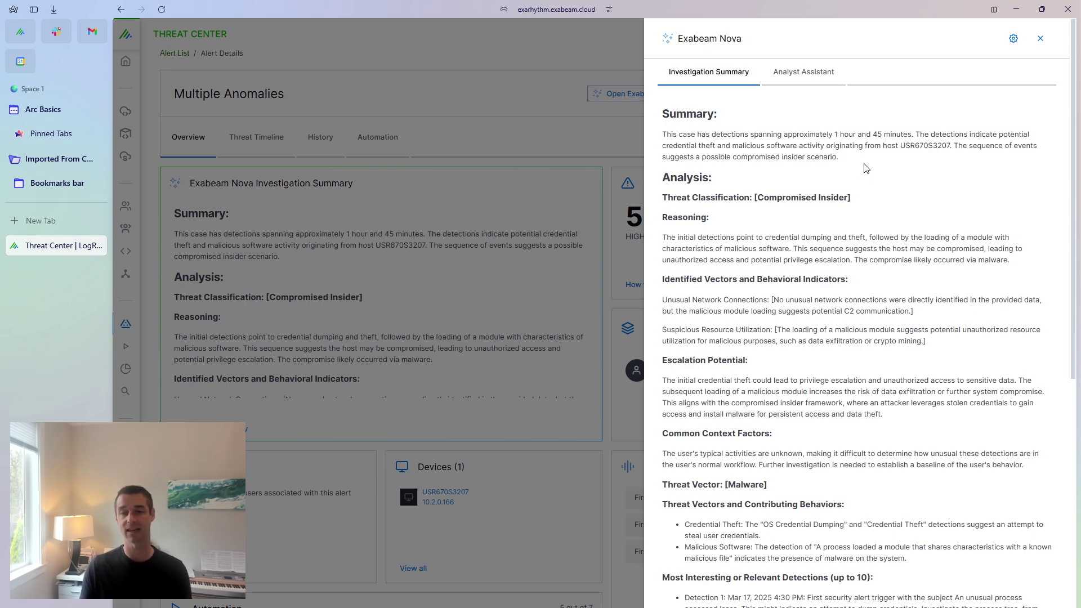
scroll(821, 197, "down", 1)
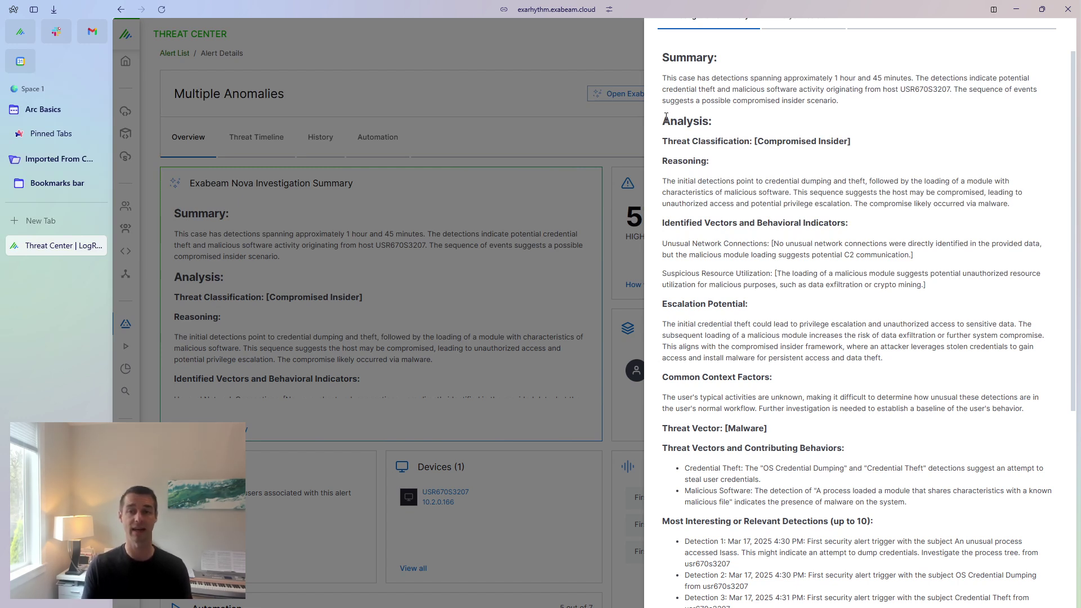
left_click_drag(879, 143, 662, 55)
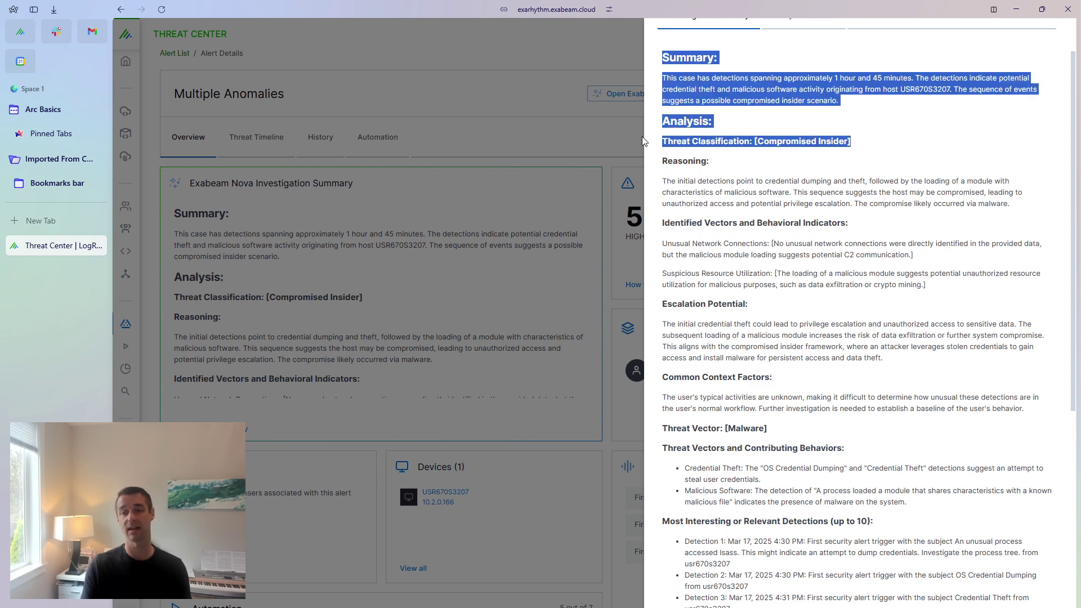
left_click_drag(862, 147, 669, 143)
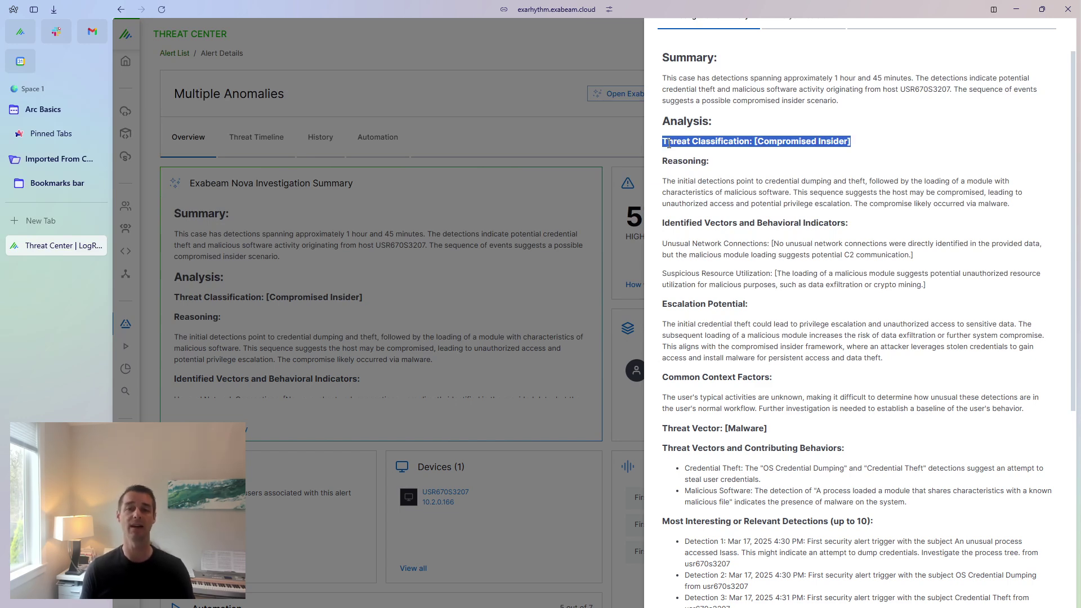
left_click(698, 166)
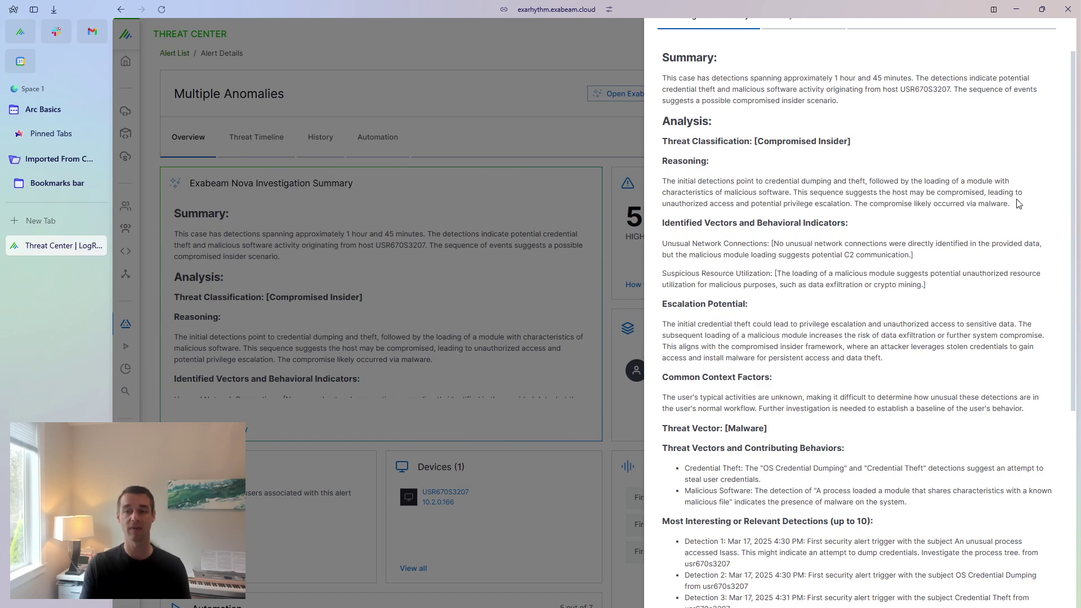
left_click_drag(1017, 200, 655, 179)
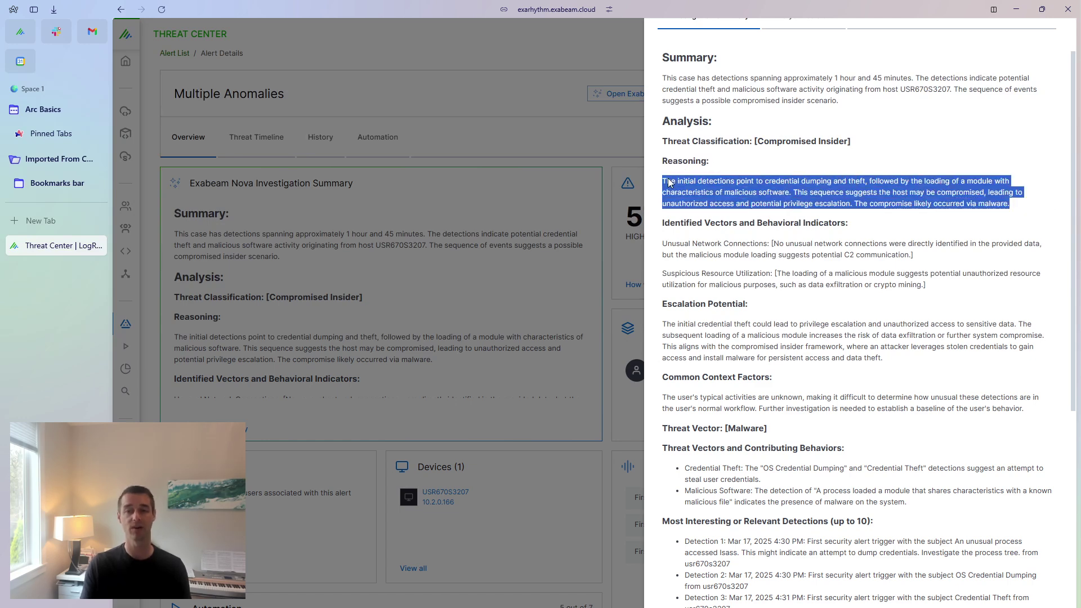
left_click(805, 203)
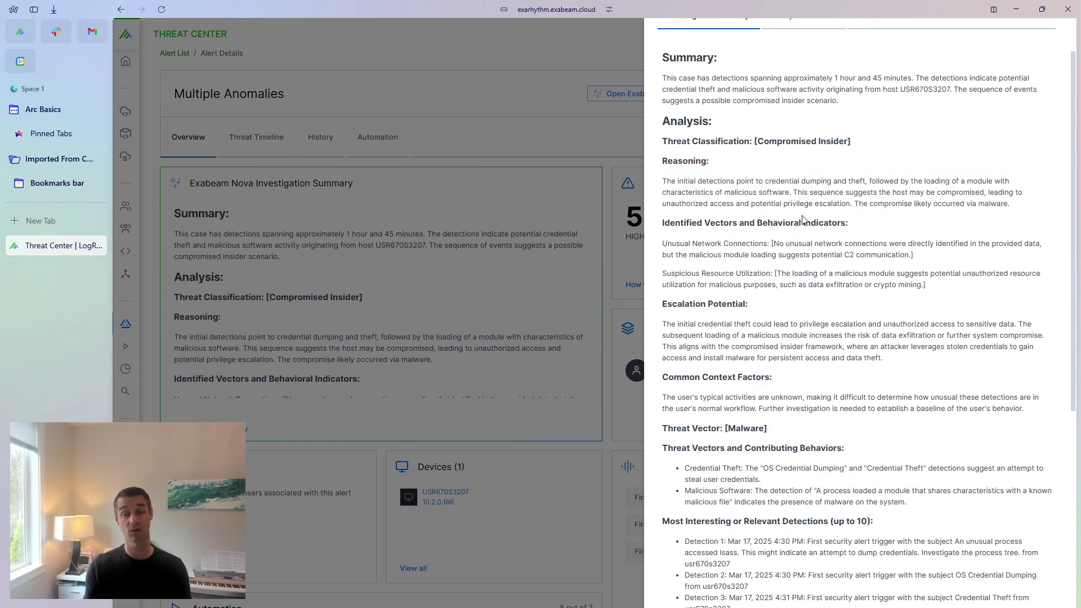
scroll(827, 228, "down", 1)
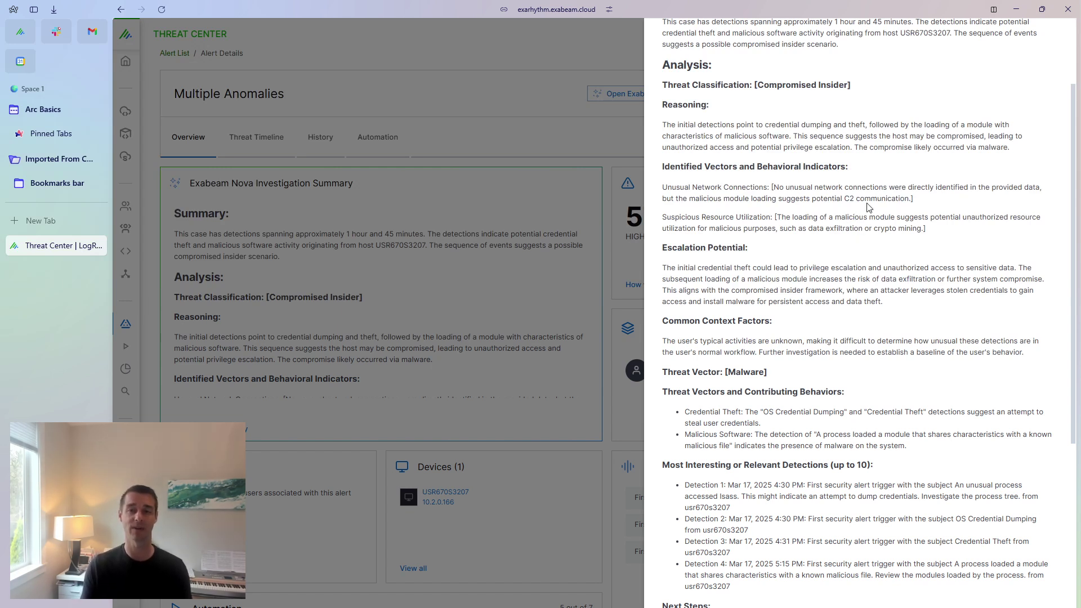
left_click_drag(862, 167, 690, 170)
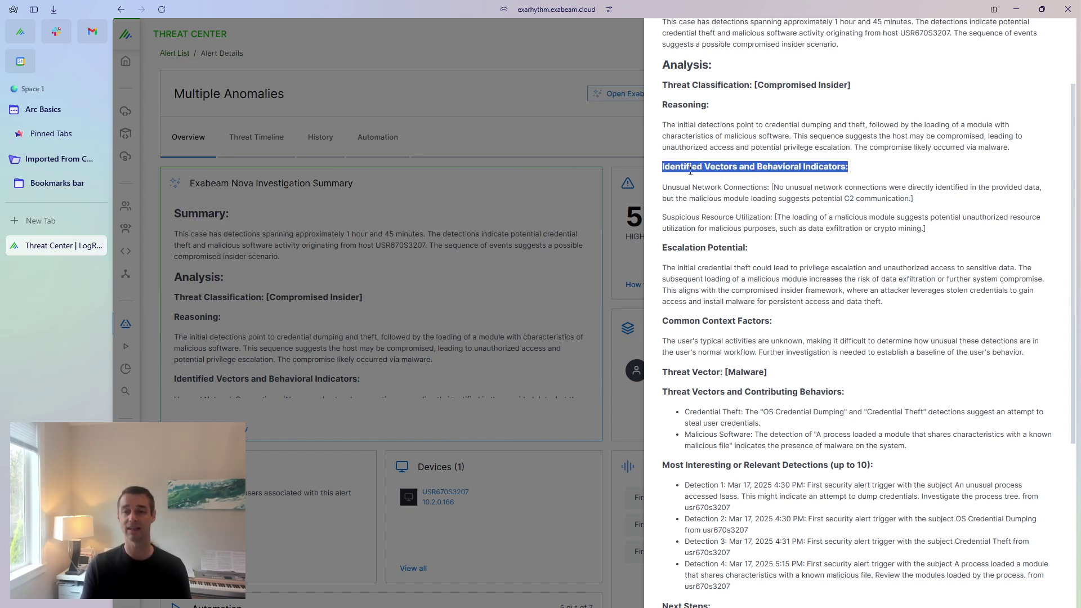
left_click(740, 220)
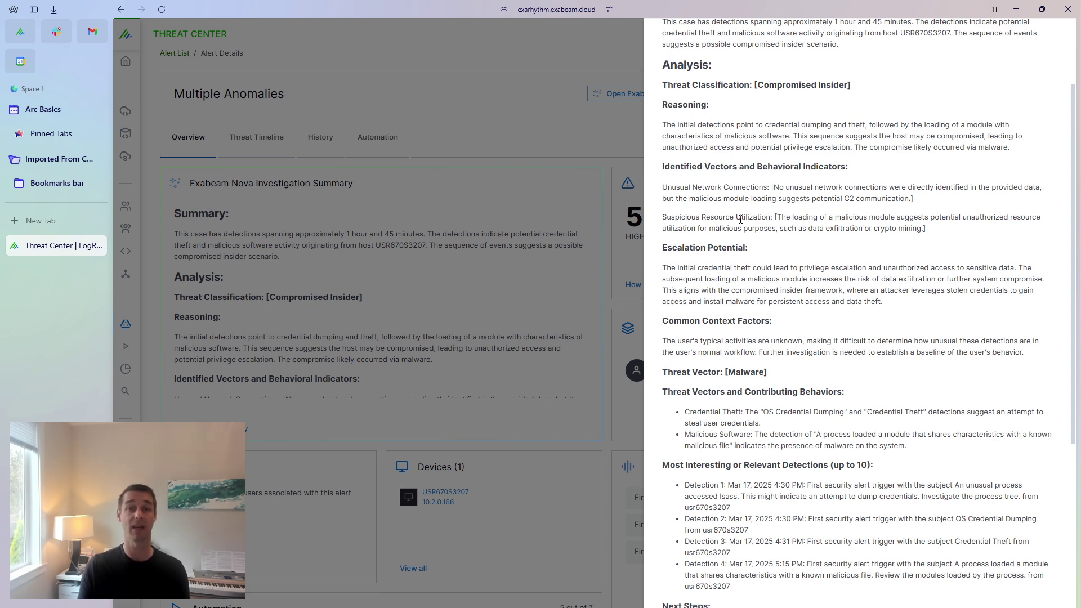
scroll(739, 217, "down", 1)
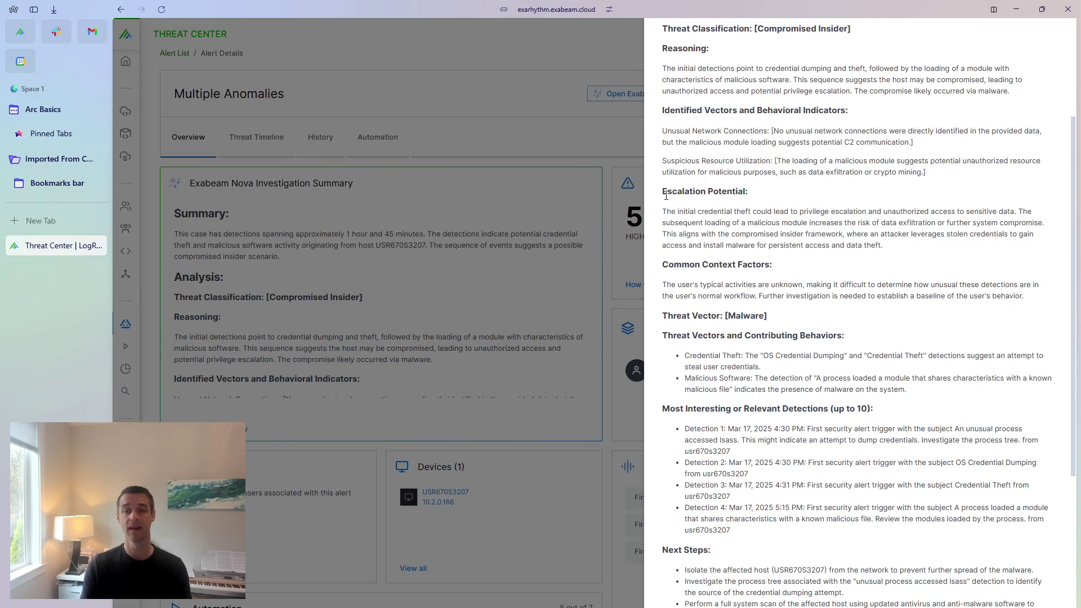
left_click_drag(666, 196, 751, 212)
left_click(772, 232)
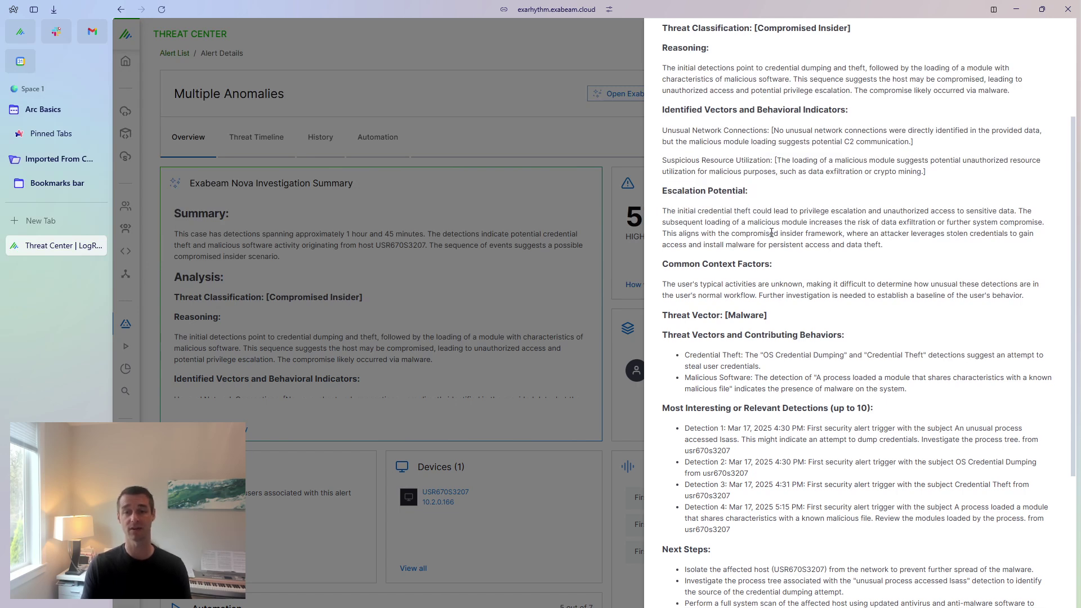
scroll(771, 232, "down", 1)
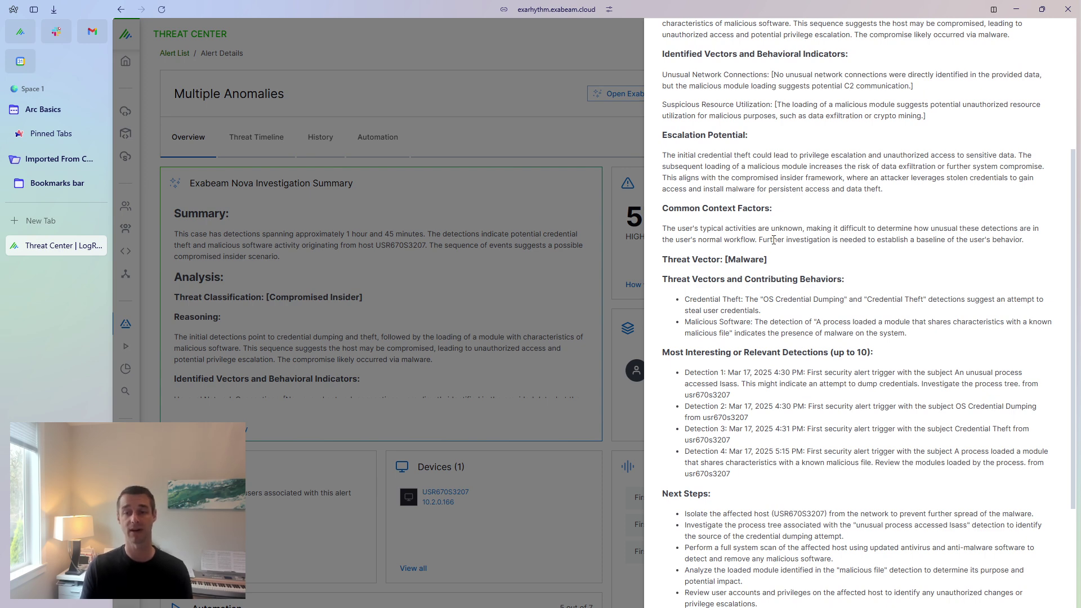
left_click_drag(783, 264, 660, 262)
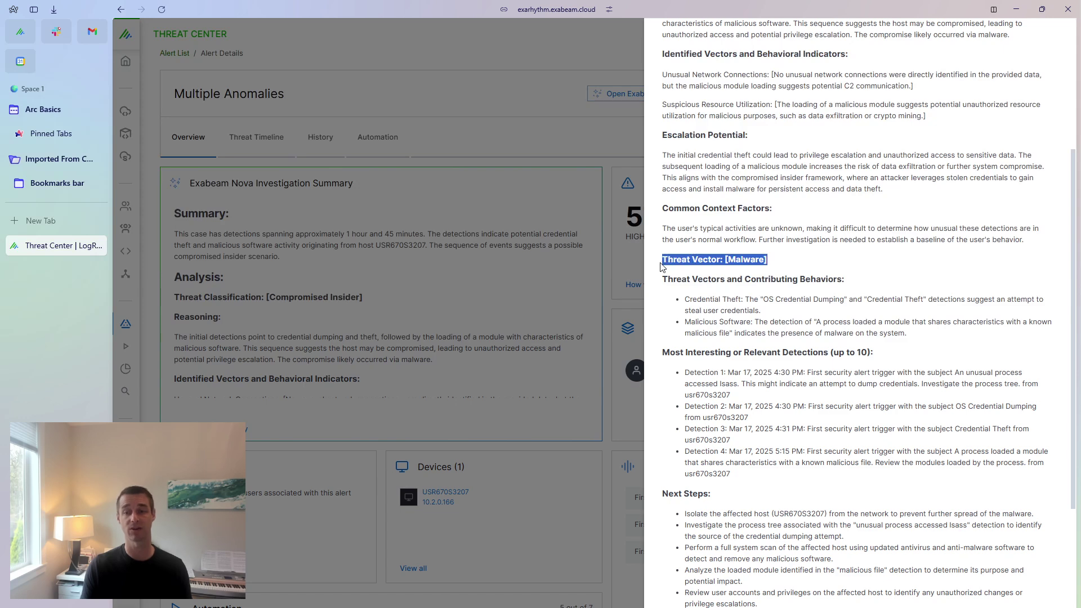
left_click(803, 270)
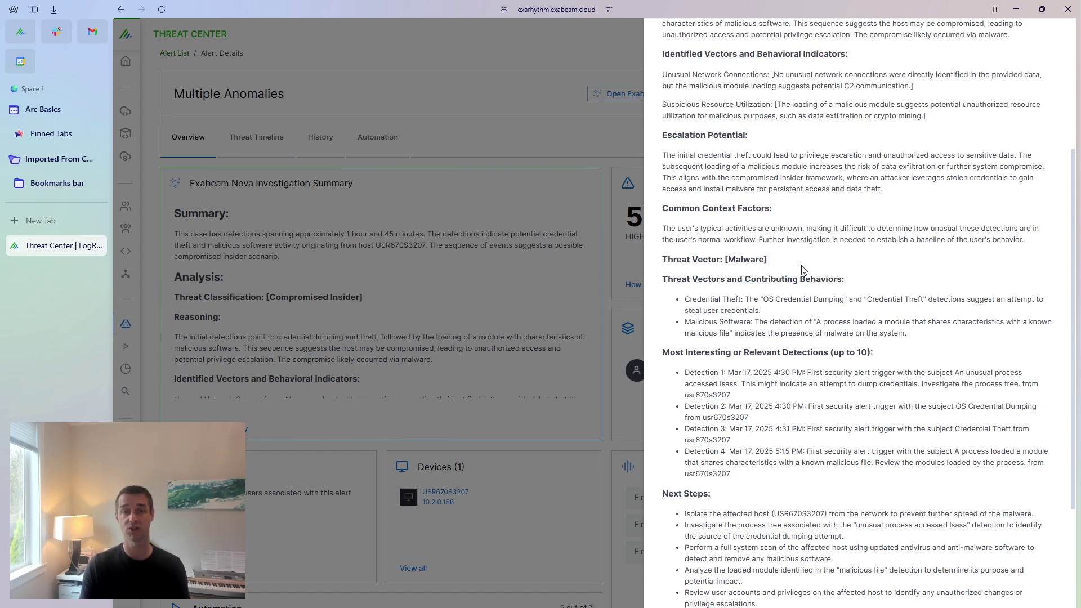
scroll(804, 270, "down", 2)
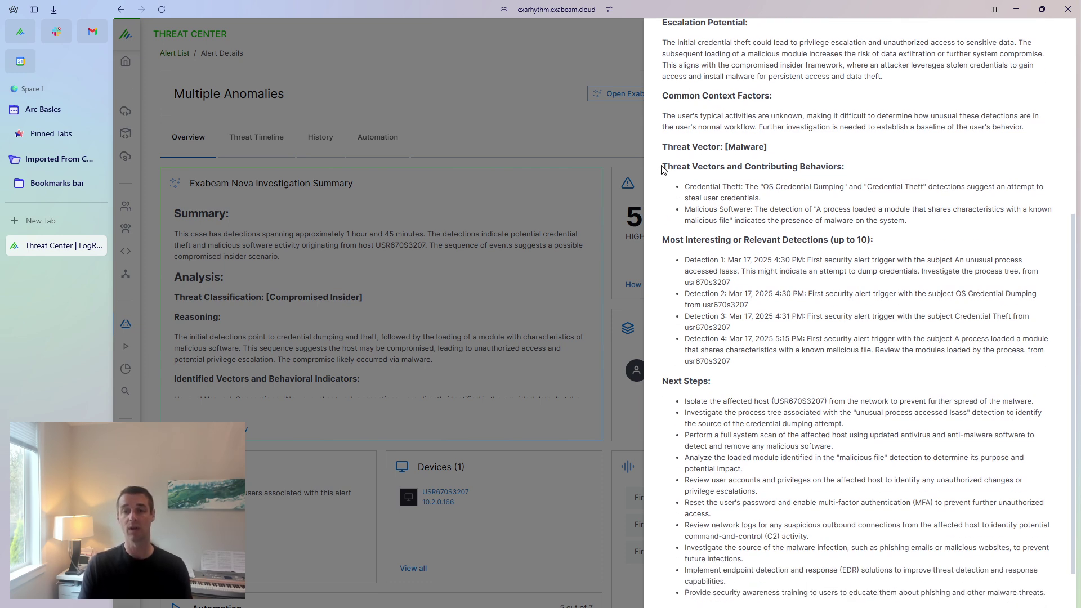
left_click_drag(664, 168, 838, 166)
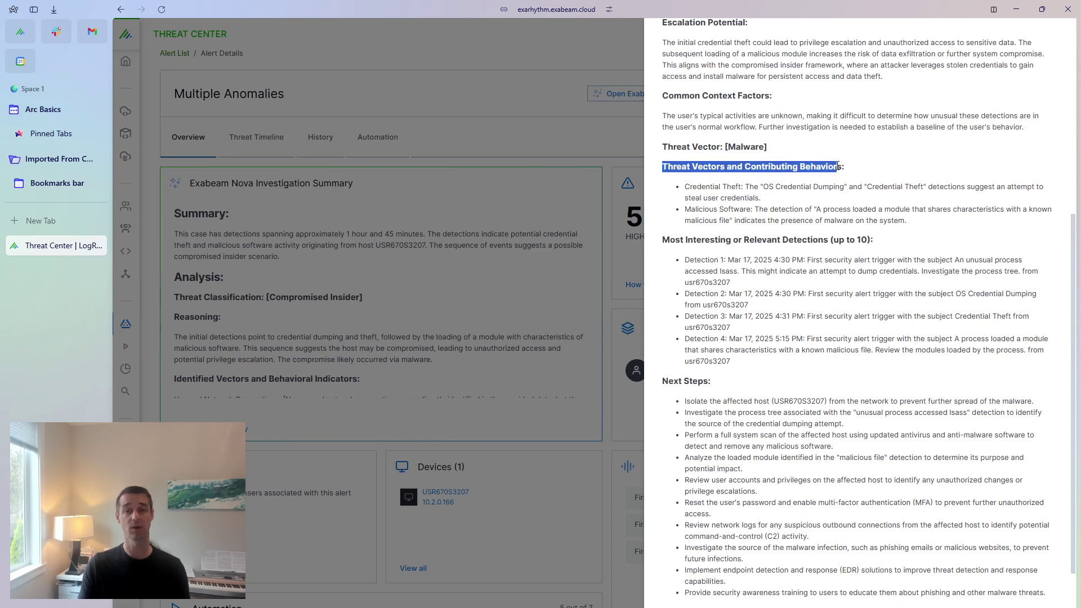
left_click(851, 174)
scroll(844, 177, "down", 1)
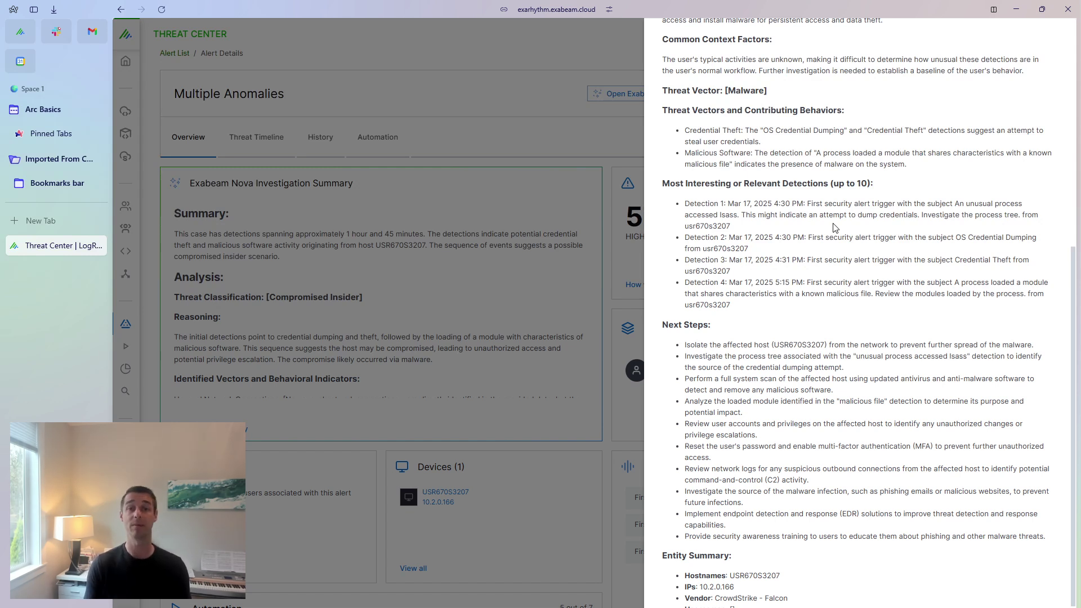
scroll(833, 230, "down", 1)
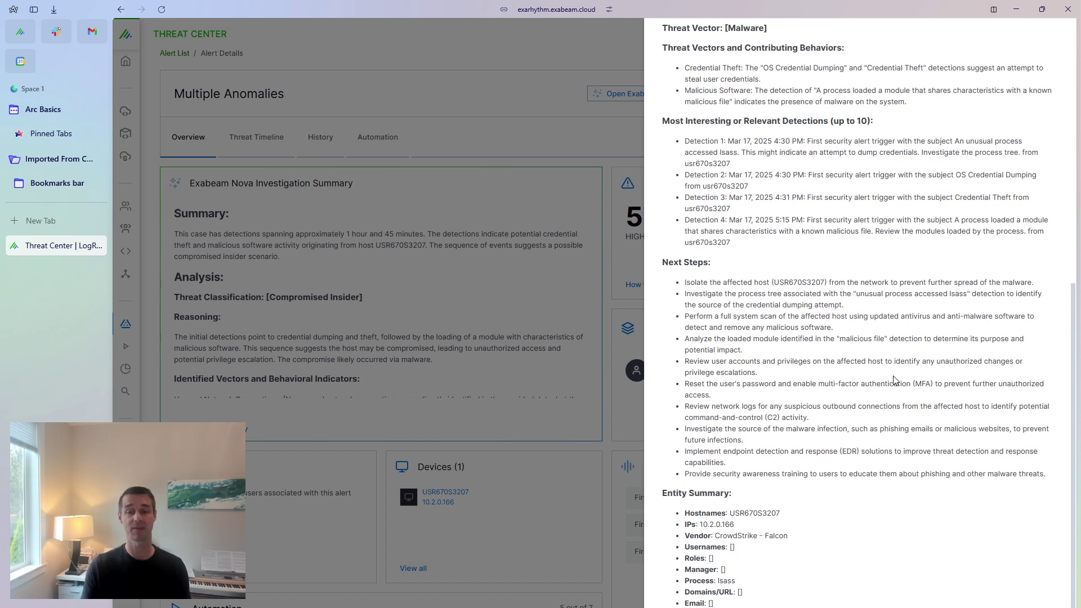
left_click_drag(684, 361, 799, 372)
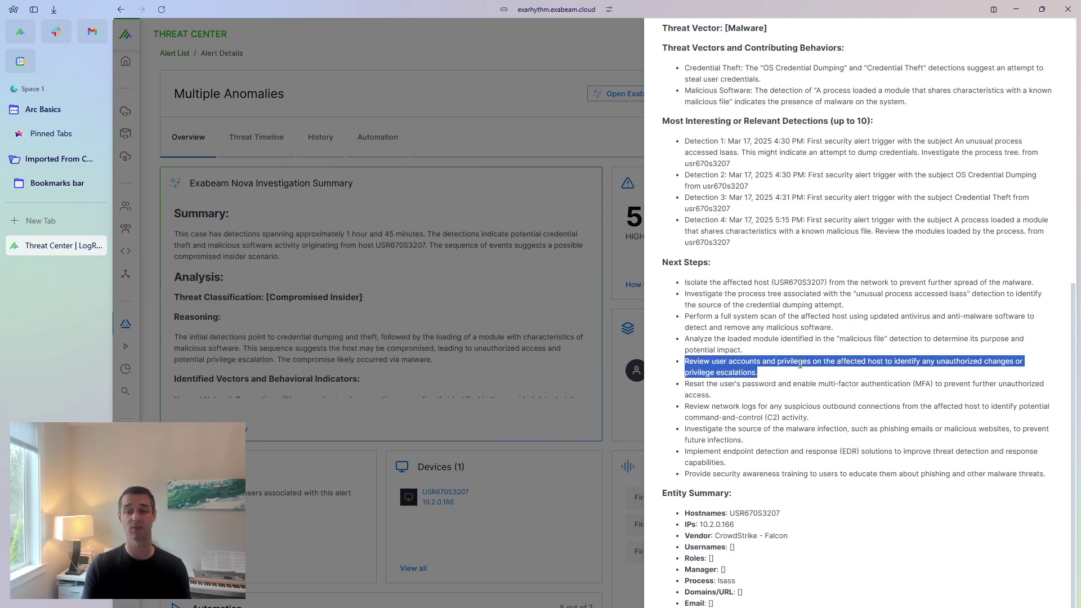
left_click(719, 388)
left_click_drag(708, 387, 899, 384)
left_click(896, 388)
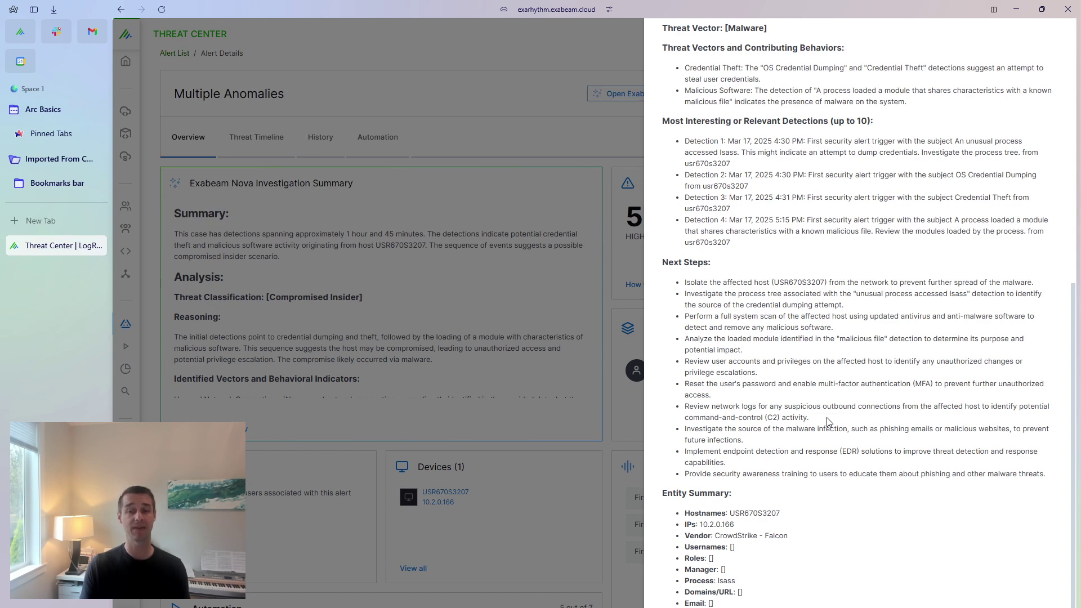
left_click_drag(828, 421, 755, 414)
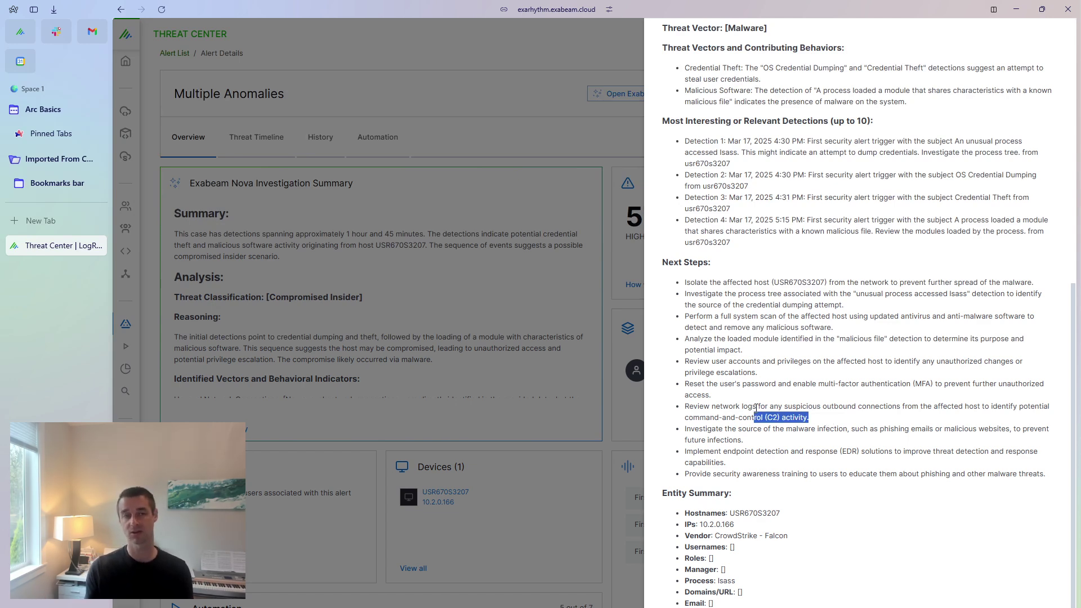
left_click(801, 386)
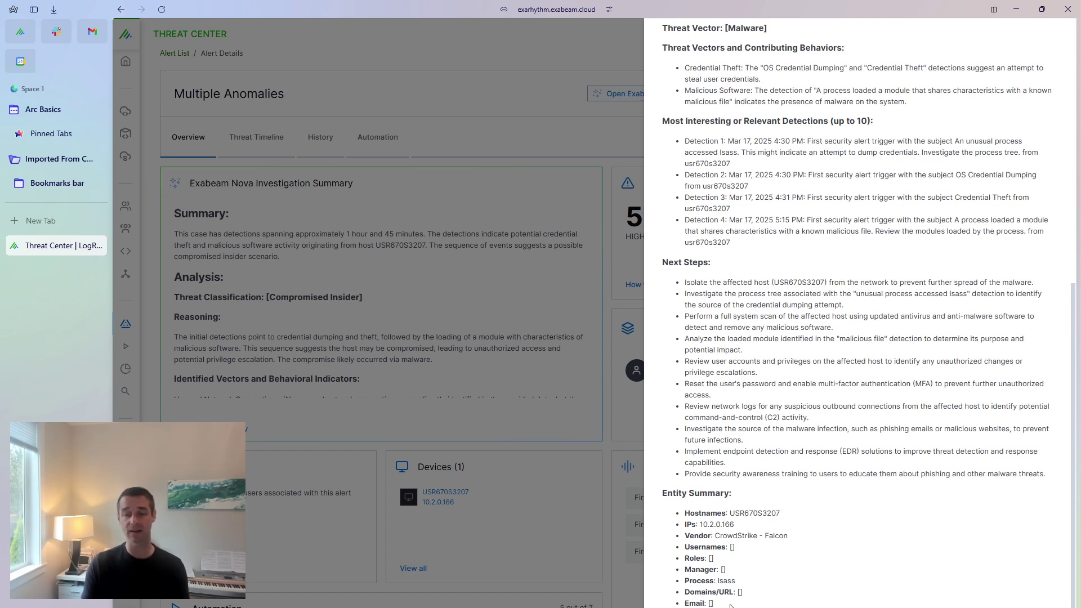
Highlight the Entity Summary list and the lsass process line, then close the Nova panel
left_click_drag(739, 606, 660, 499)
left_click(853, 543)
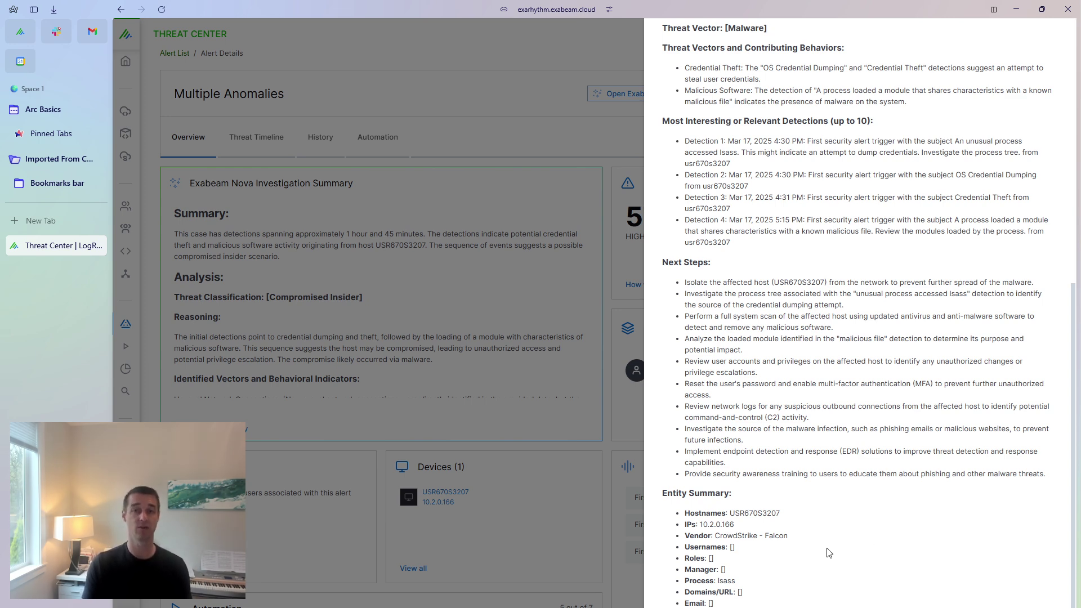
left_click_drag(752, 586, 680, 586)
left_click(764, 580)
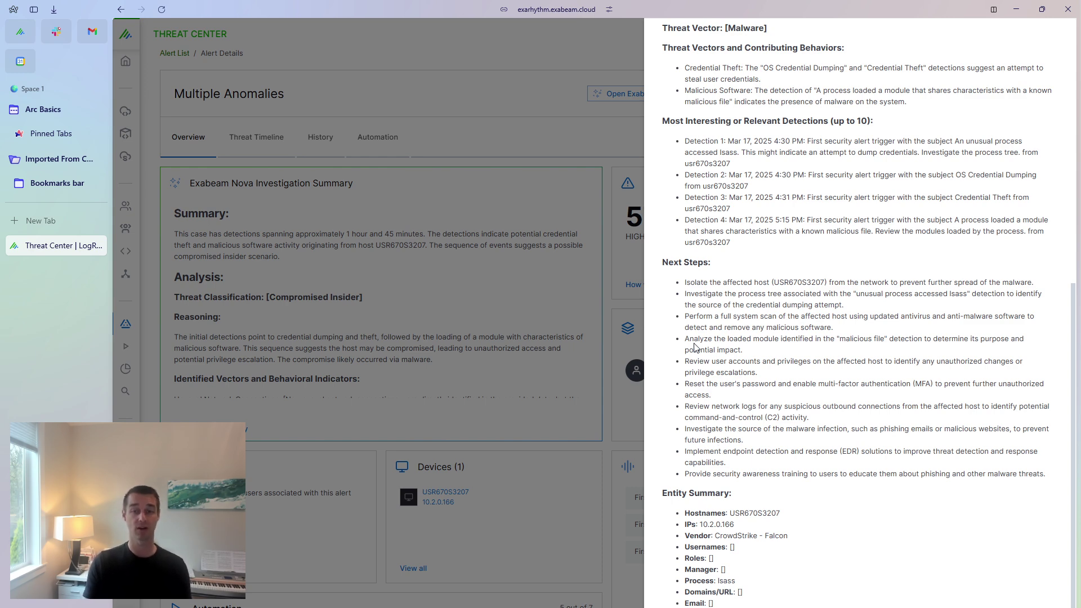
left_click(507, 265)
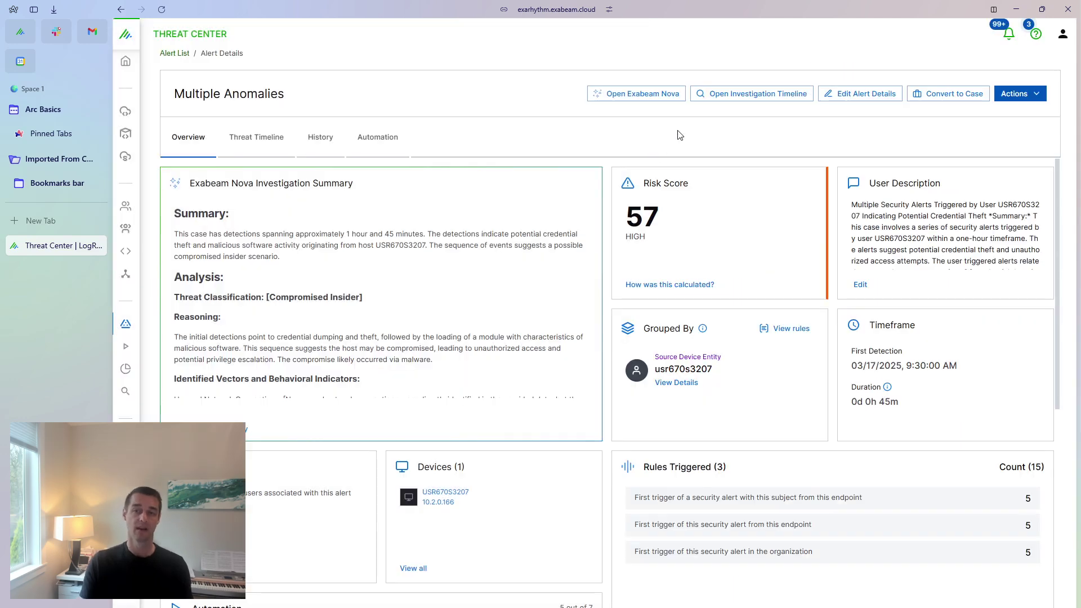
left_click(251, 423)
left_click(828, 72)
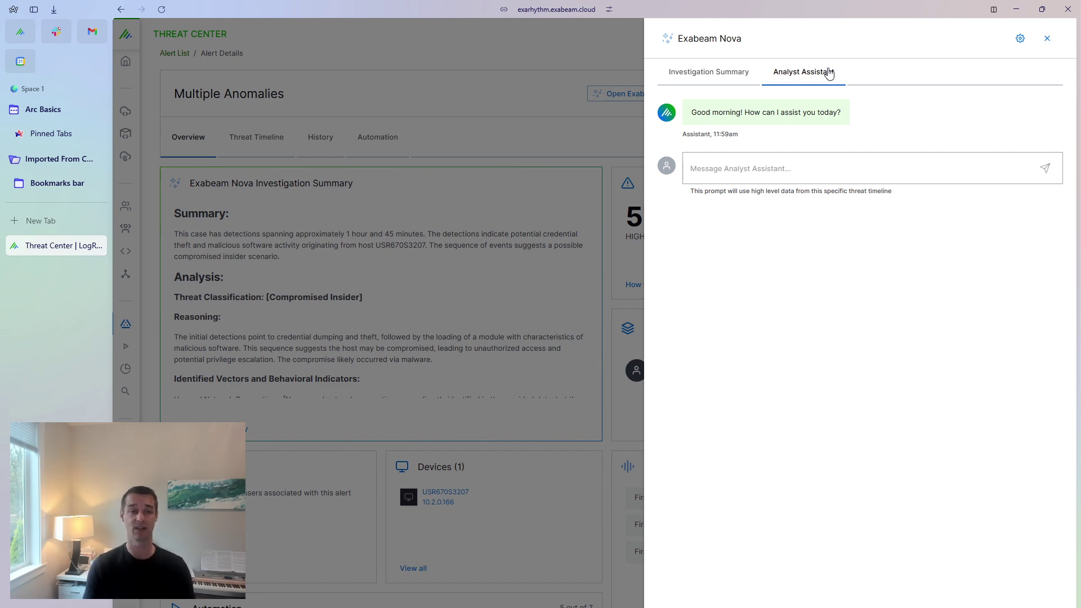
left_click(550, 156)
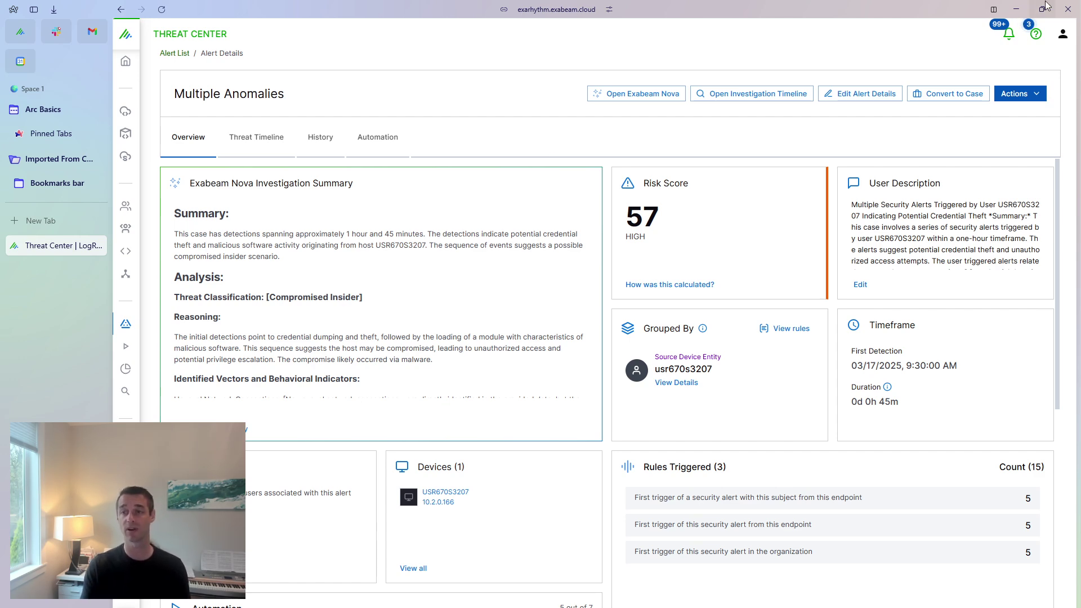
Switch from the browser to the image editor showing the CoPilot Design – The Prompt slide
left_click(1014, 10)
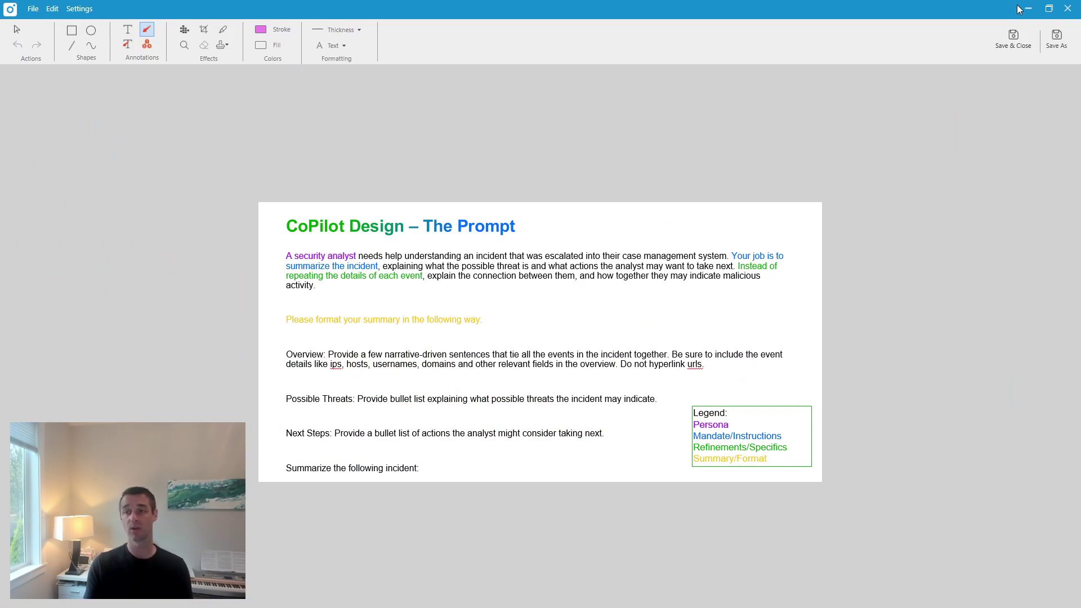